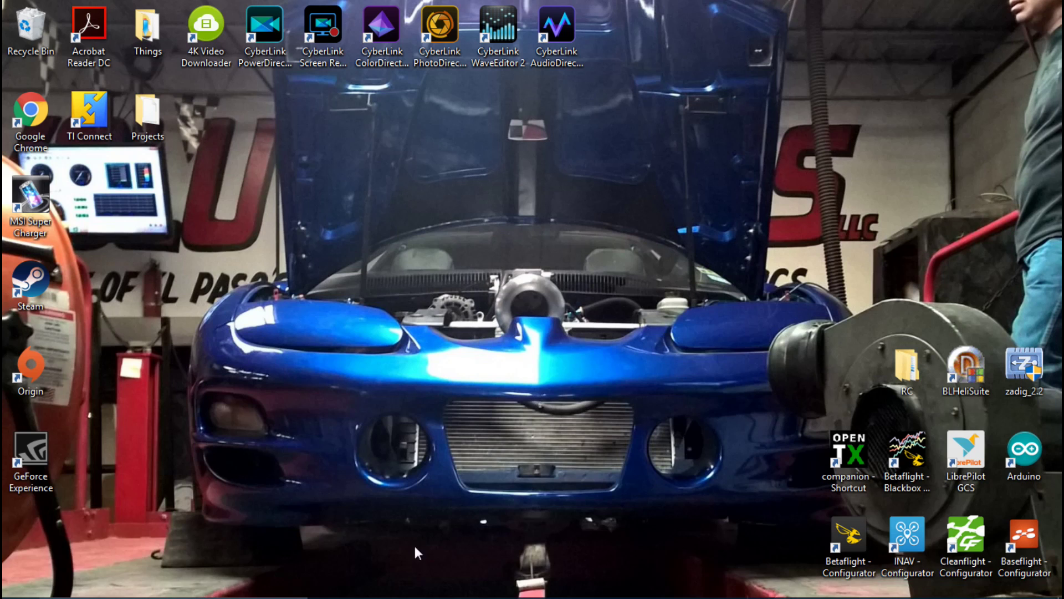
- Google 'frsky' in Chrome and scroll down to the FrSky Electronic result
{"action": "left_click", "coordinate": [444, 588]}
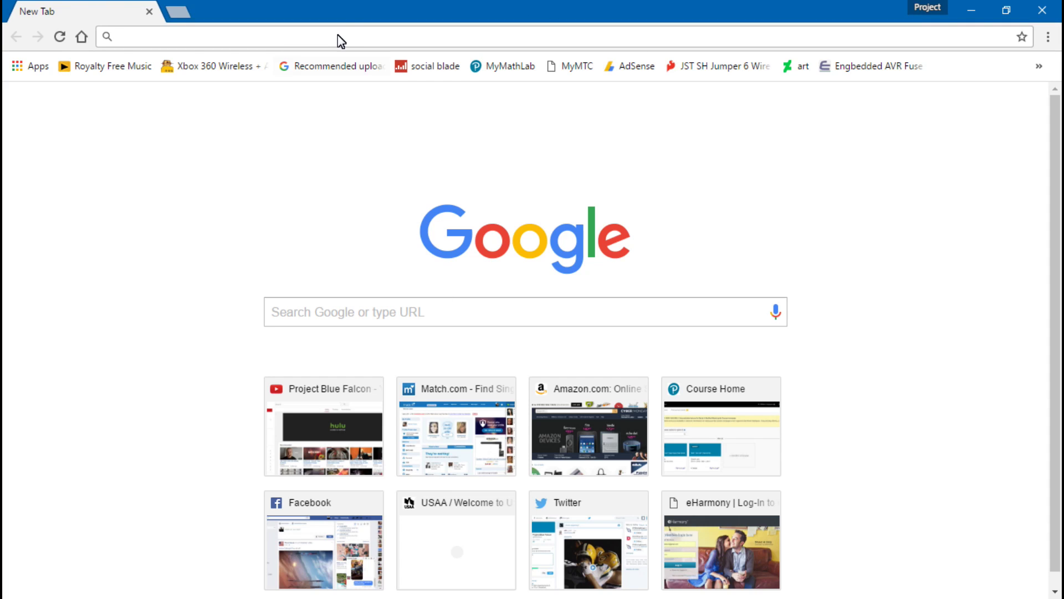
{"action": "type", "text": "frsky"}
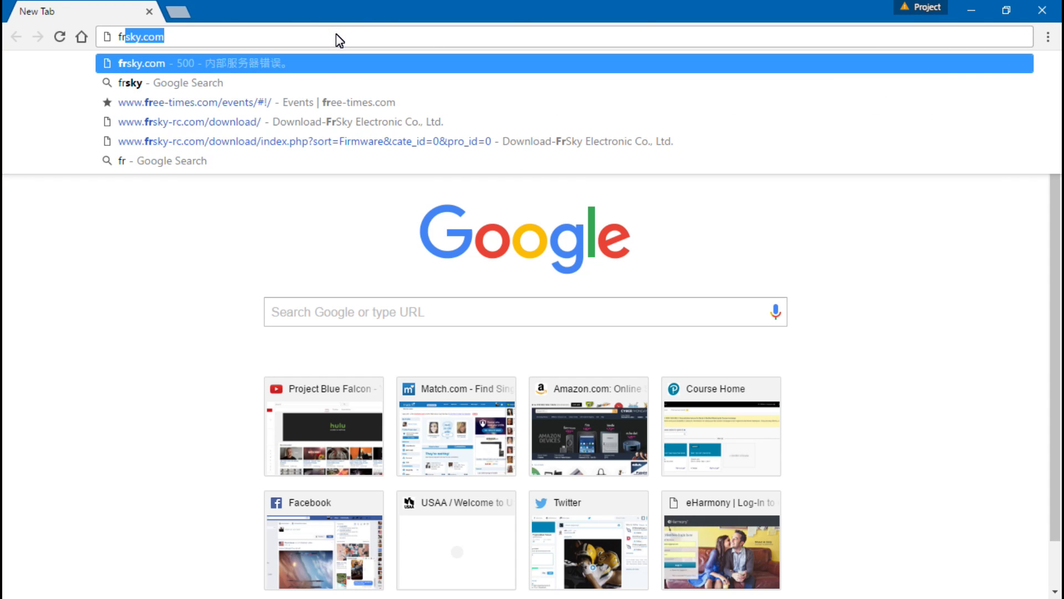
{"action": "key", "text": "Delete"}
{"action": "key", "text": "Return"}
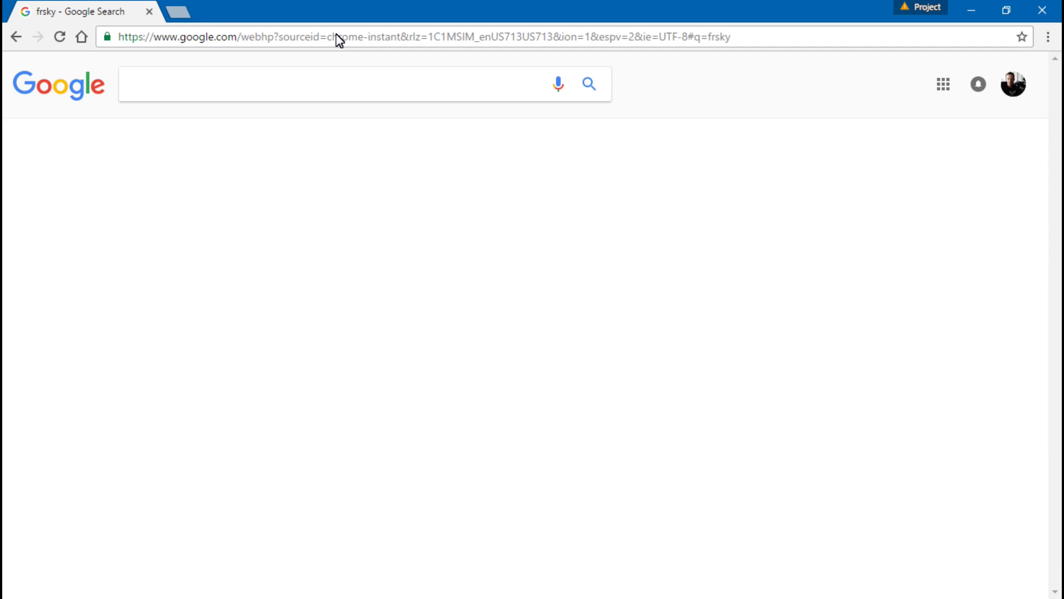
{"action": "scroll", "coordinate": [327, 355], "scroll_direction": "down", "scroll_amount": 1}
{"action": "scroll", "coordinate": [327, 355], "scroll_direction": "down", "scroll_amount": 3}
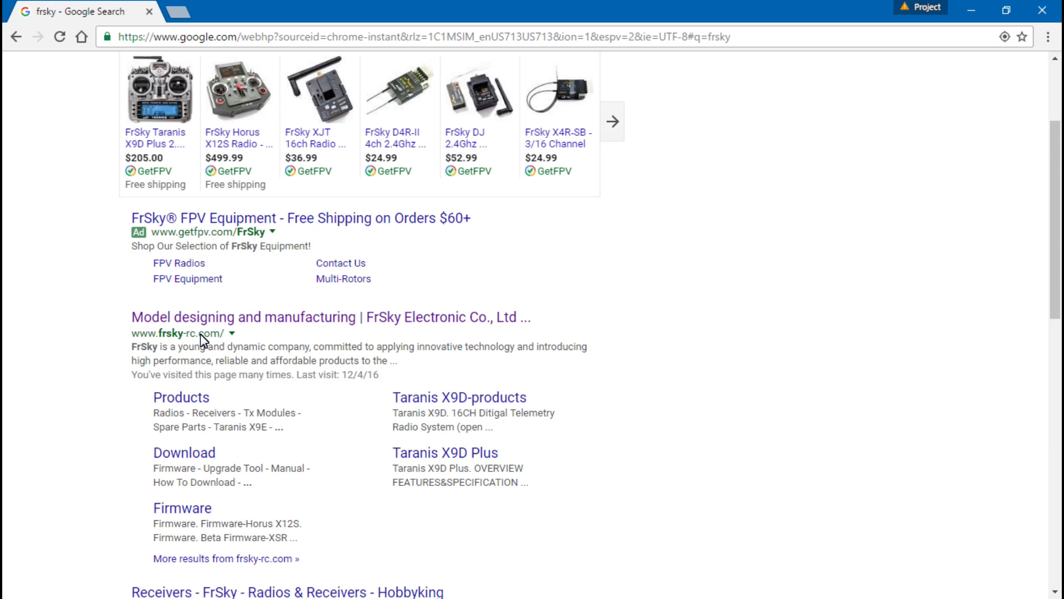
- Open the FrSky Electronic site's DOWNLOAD section and scroll through the firmware tiles
{"action": "left_click", "coordinate": [225, 321]}
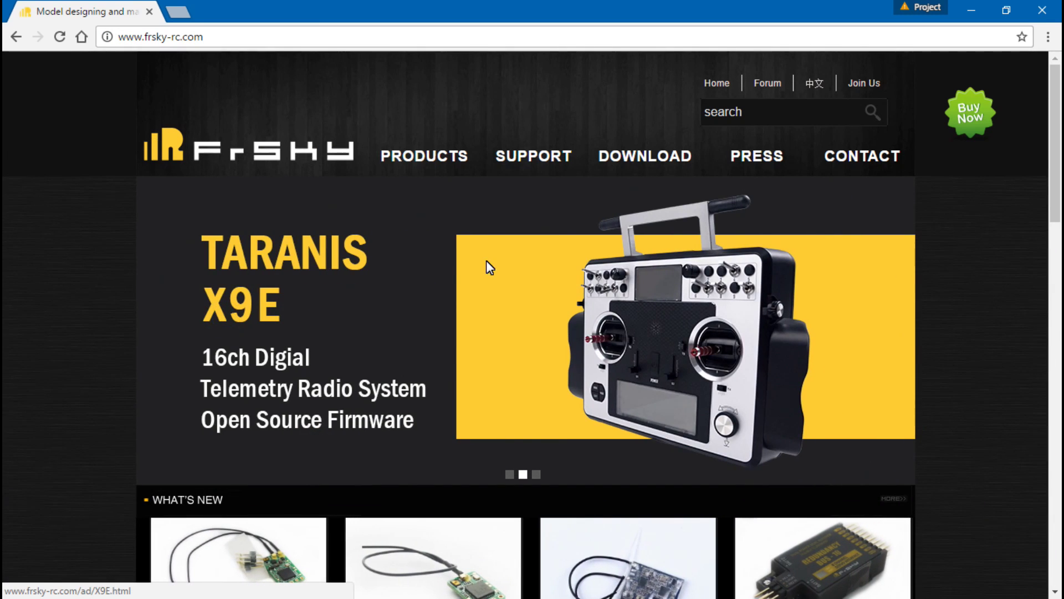
{"action": "left_click", "coordinate": [647, 161]}
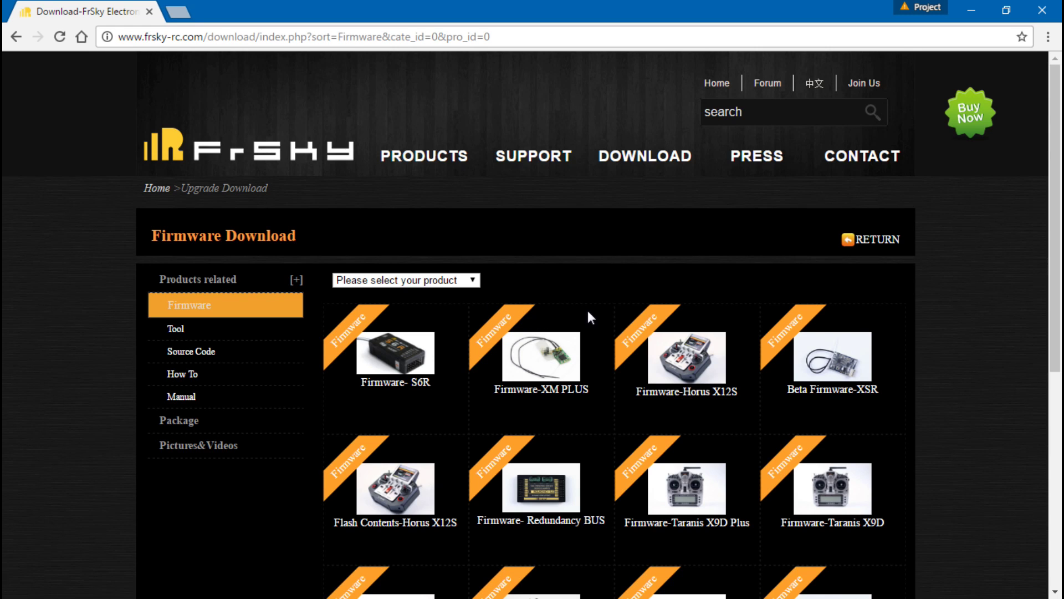
{"action": "scroll", "coordinate": [587, 308], "scroll_direction": "down", "scroll_amount": 7}
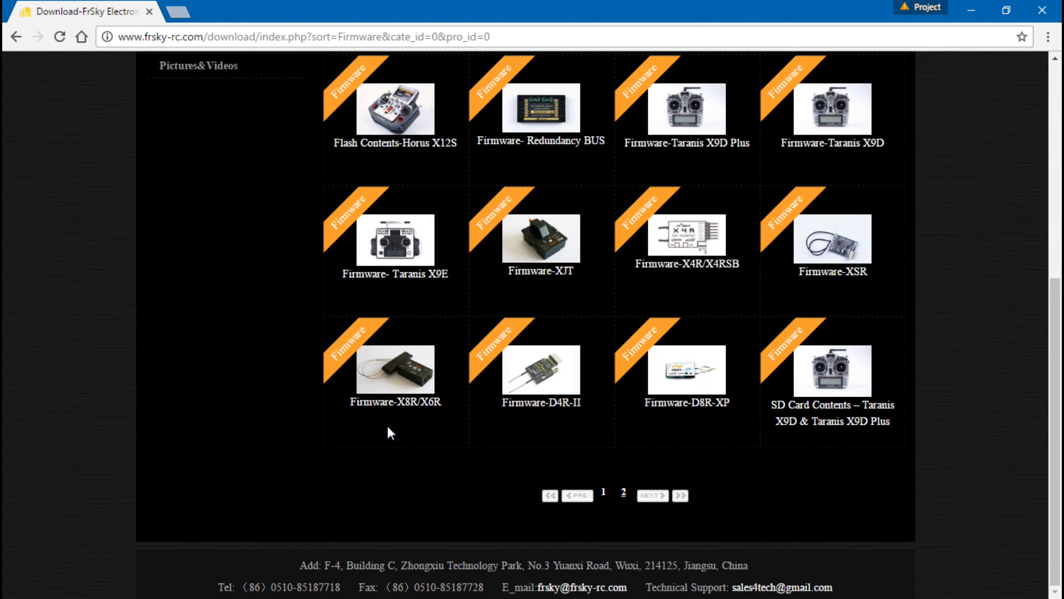
{"action": "left_click", "coordinate": [414, 401]}
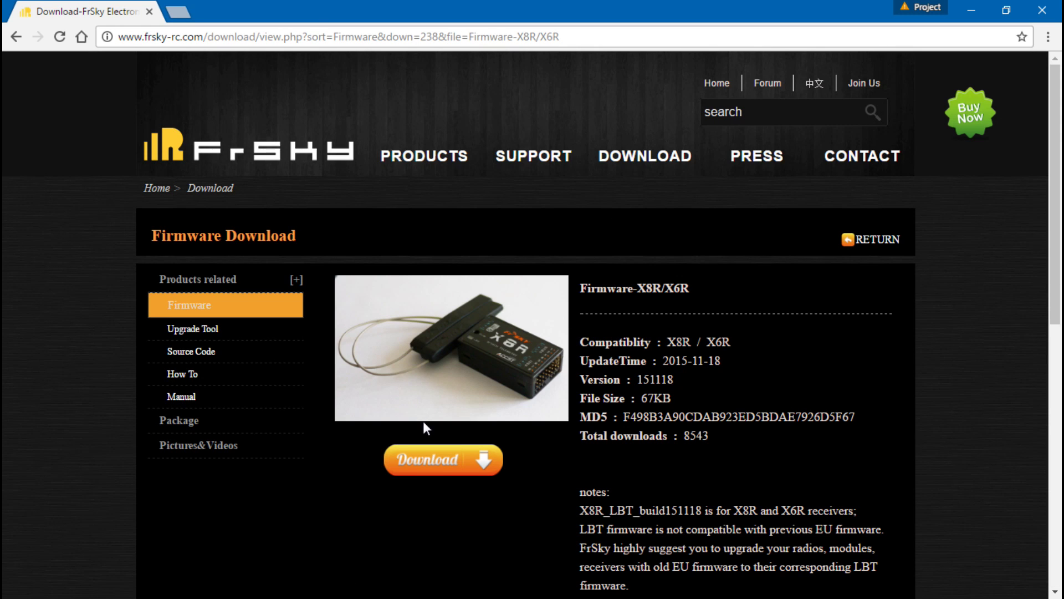
{"action": "scroll", "coordinate": [617, 368], "scroll_direction": "down", "scroll_amount": 3}
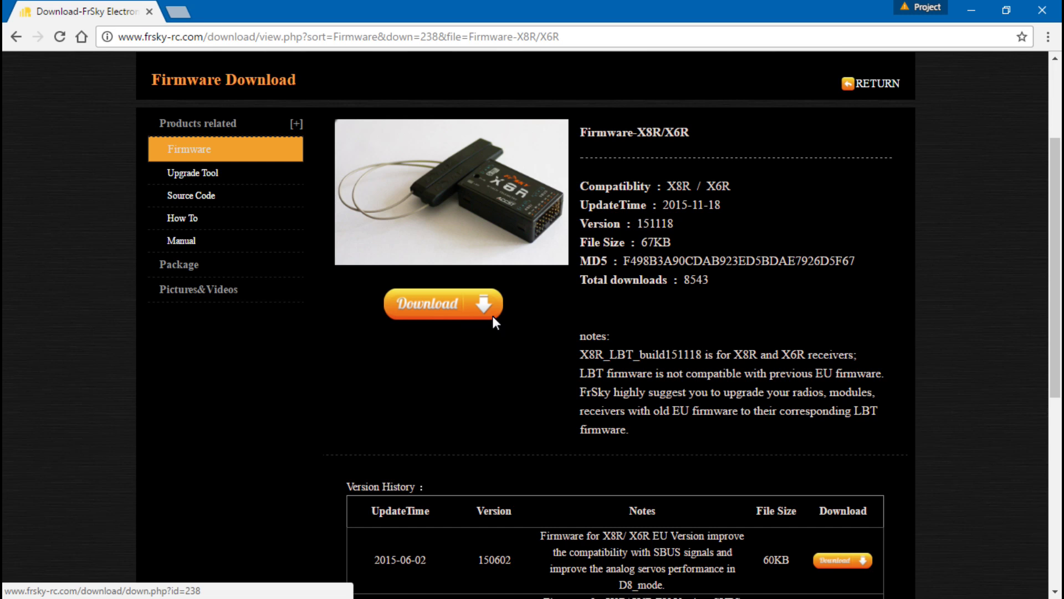
{"action": "scroll", "coordinate": [647, 366], "scroll_direction": "down", "scroll_amount": 2}
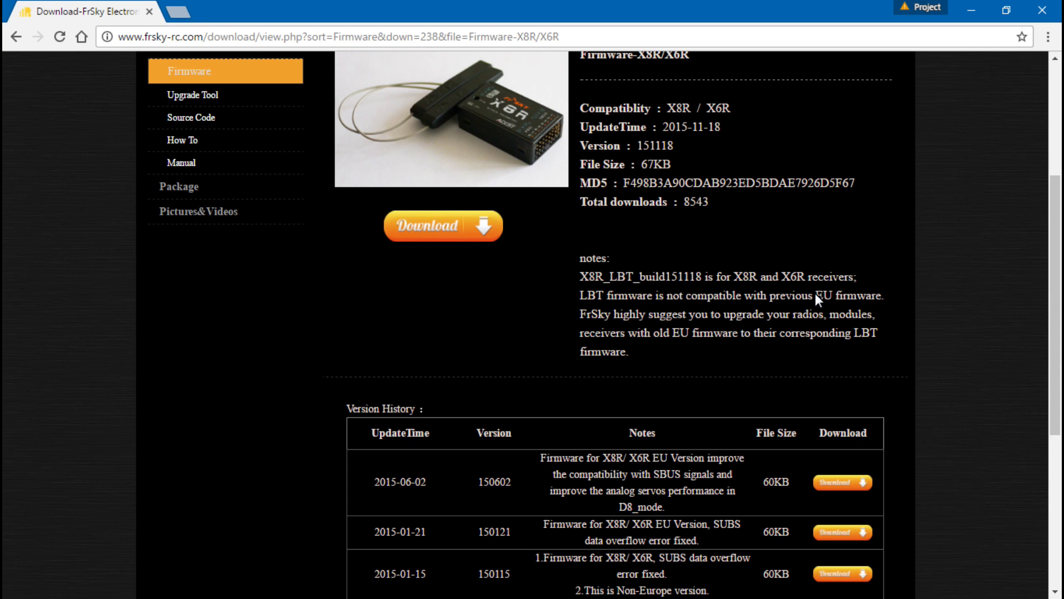
{"action": "left_click_drag", "start_coordinate": [816, 291], "coordinate": [879, 295]}
{"action": "left_click", "coordinate": [755, 296]}
{"action": "scroll", "coordinate": [661, 296], "scroll_direction": "down", "scroll_amount": 1}
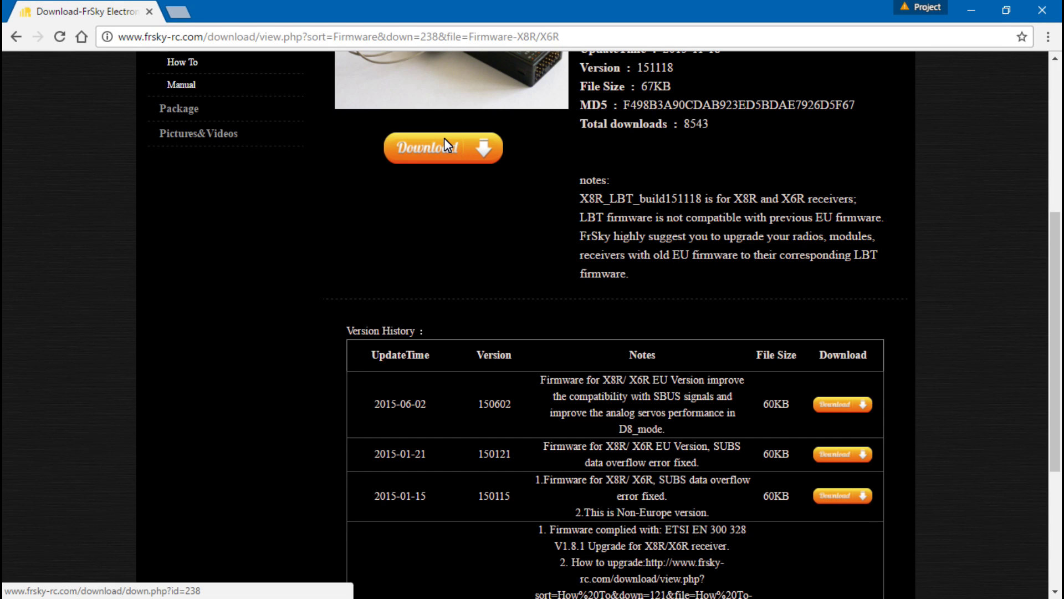
{"action": "scroll", "coordinate": [654, 260], "scroll_direction": "down", "scroll_amount": 1}
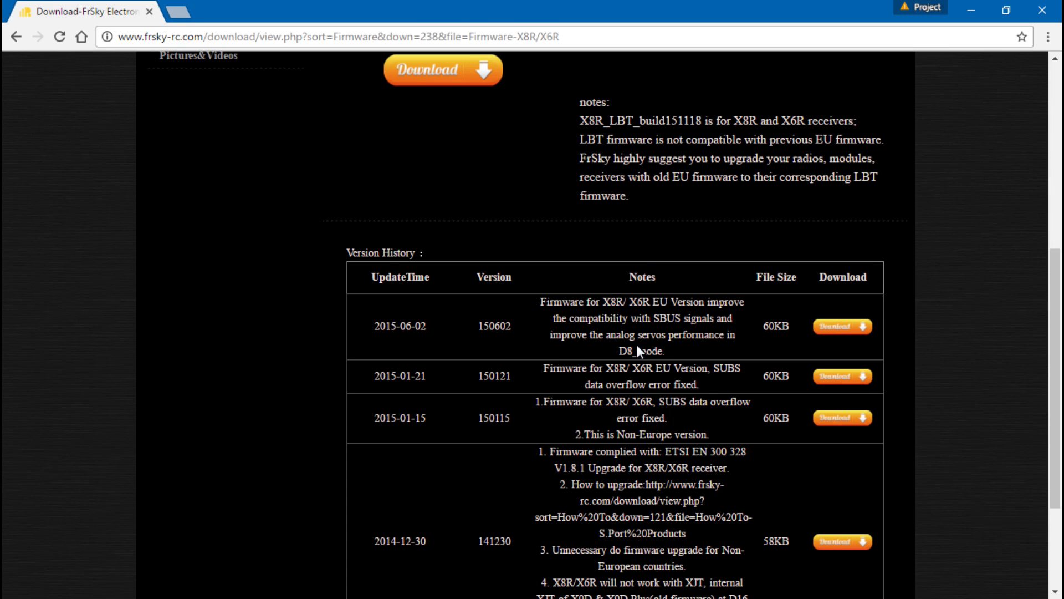
{"action": "scroll", "coordinate": [637, 349], "scroll_direction": "down", "scroll_amount": 1}
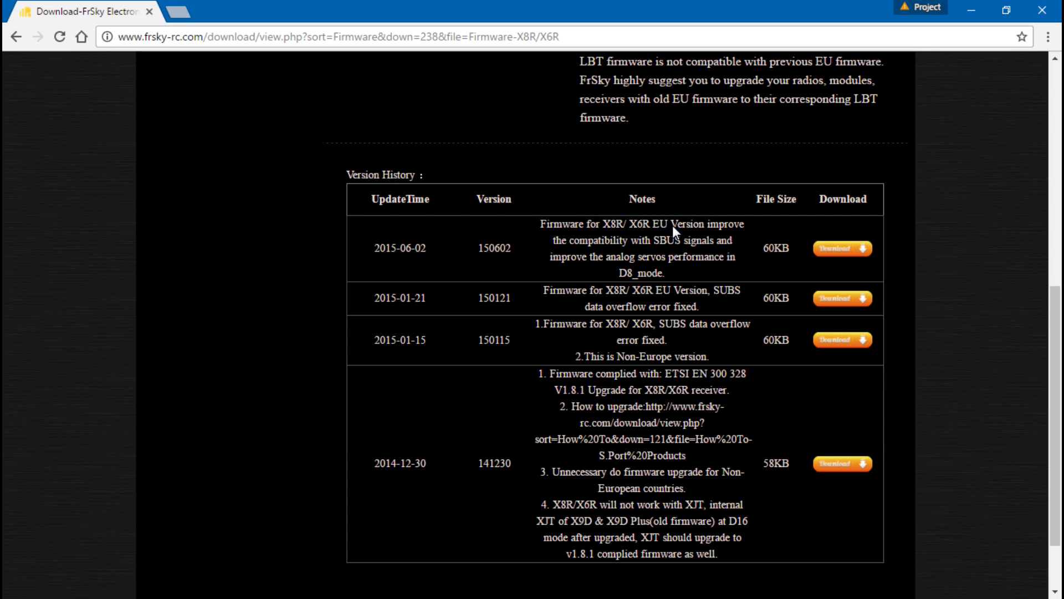
{"action": "left_click_drag", "start_coordinate": [651, 224], "coordinate": [707, 221]}
{"action": "left_click_drag", "start_coordinate": [658, 291], "coordinate": [707, 288]}
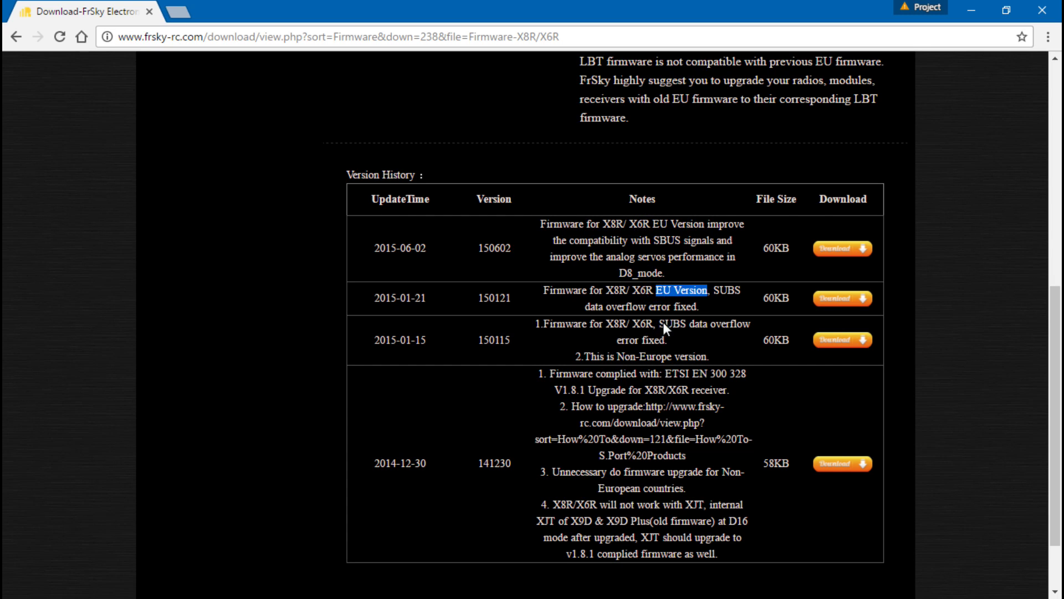
{"action": "left_click", "coordinate": [642, 344]}
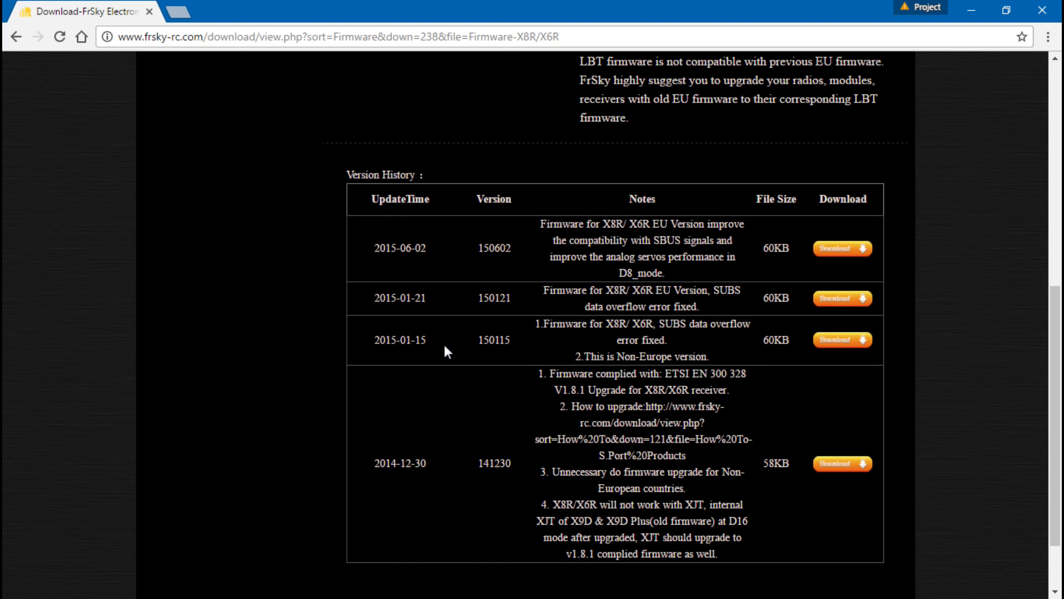
{"action": "left_click_drag", "start_coordinate": [615, 354], "coordinate": [706, 354]}
{"action": "left_click", "coordinate": [703, 346]}
- Download the Non-Europe 150115 firmware as X8R_150115.rar into Desktop\RC\X8R
{"action": "left_click", "coordinate": [838, 341]}
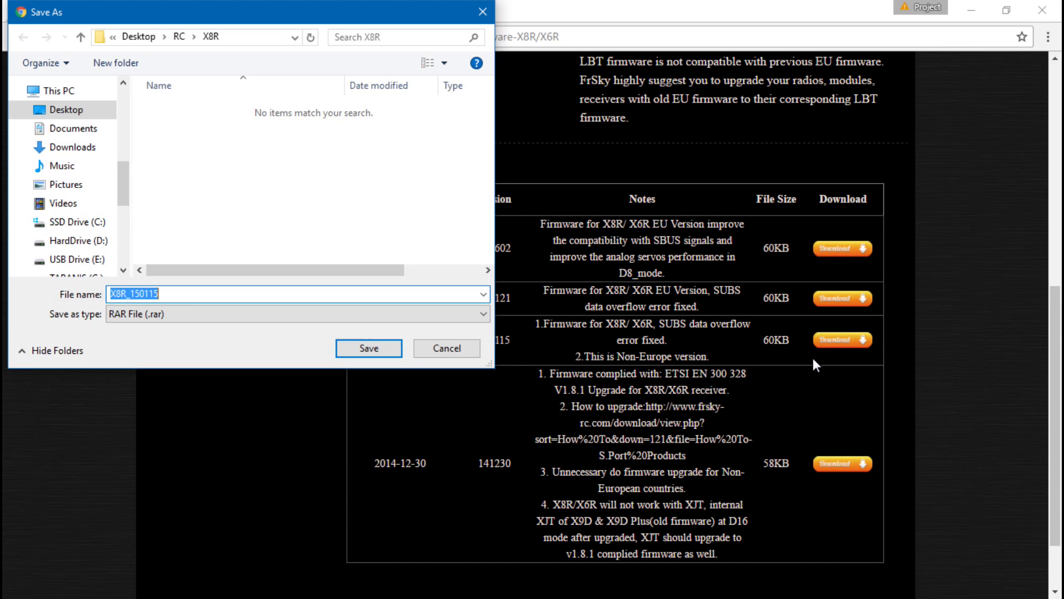
{"action": "left_click", "coordinate": [179, 36]}
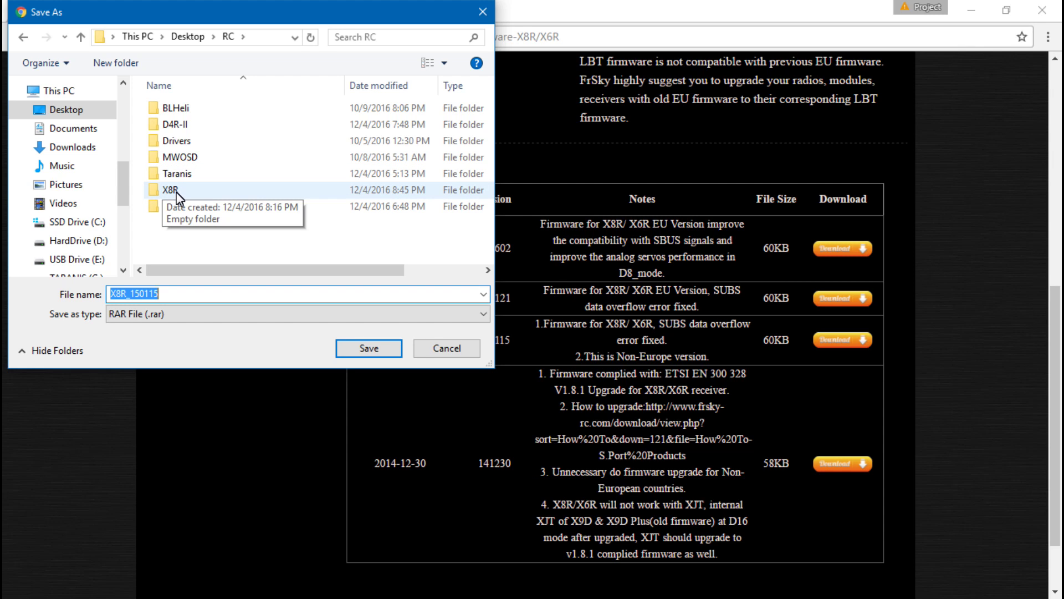
{"action": "double_click", "coordinate": [176, 192]}
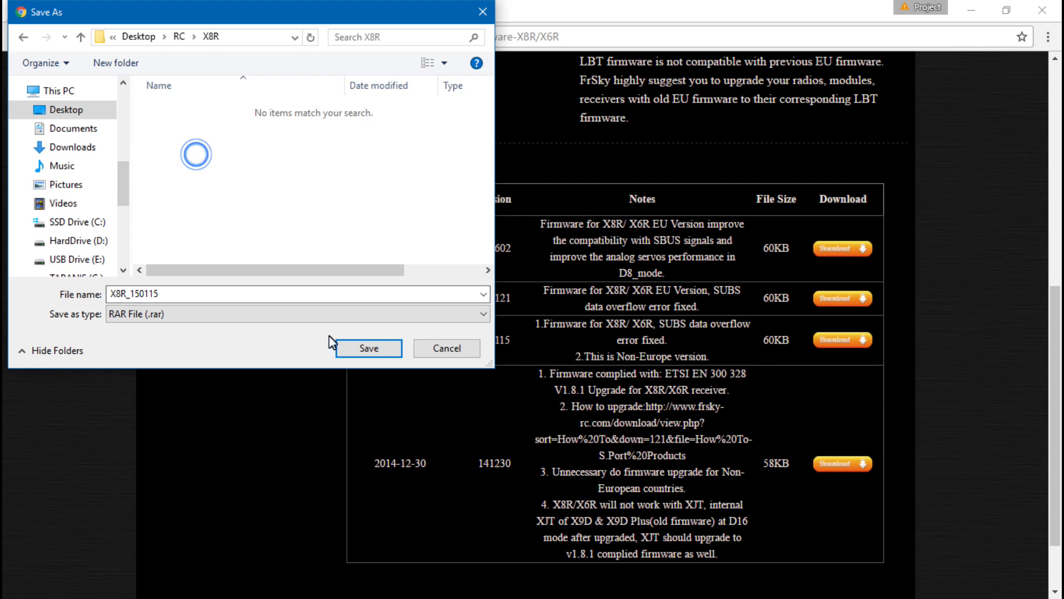
{"action": "left_click", "coordinate": [357, 349]}
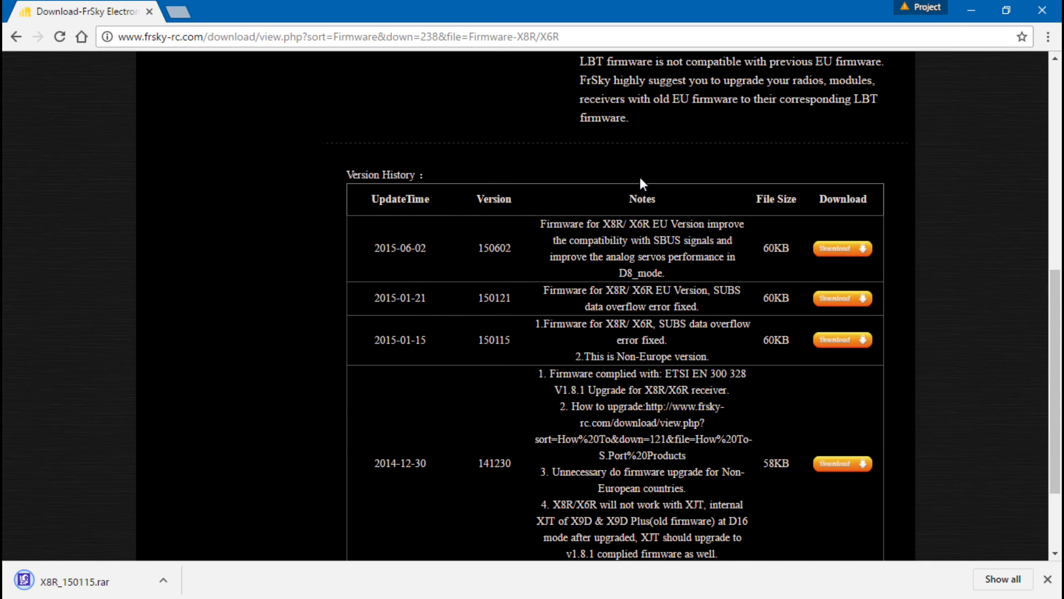
- Minimize Chrome, go to the desktop RC\X8R folder, and pick a program for X8R_150115.rar
{"action": "left_click", "coordinate": [971, 10]}
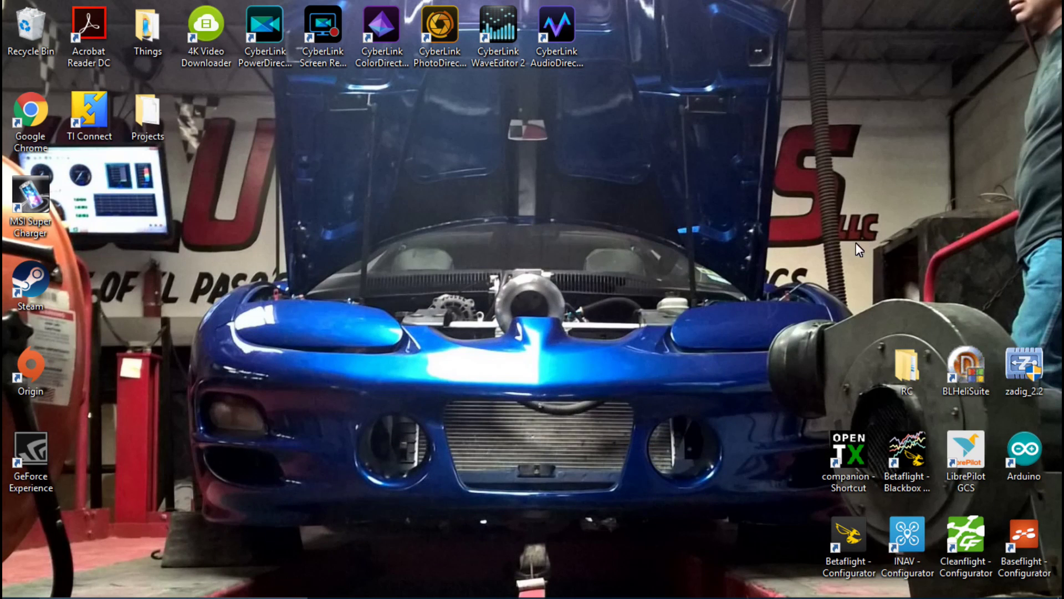
{"action": "double_click", "coordinate": [912, 367]}
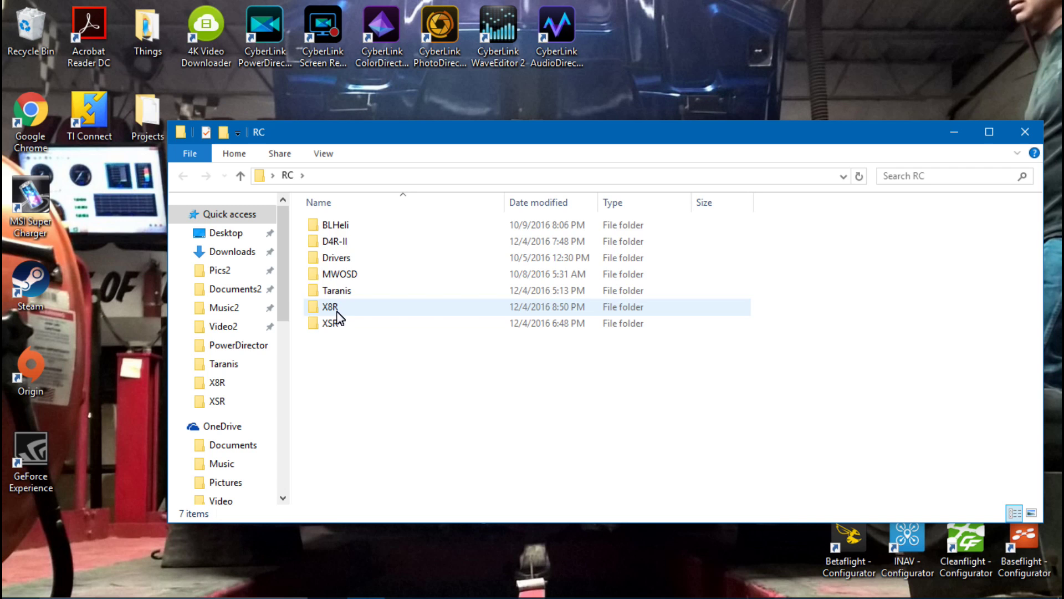
{"action": "double_click", "coordinate": [335, 305]}
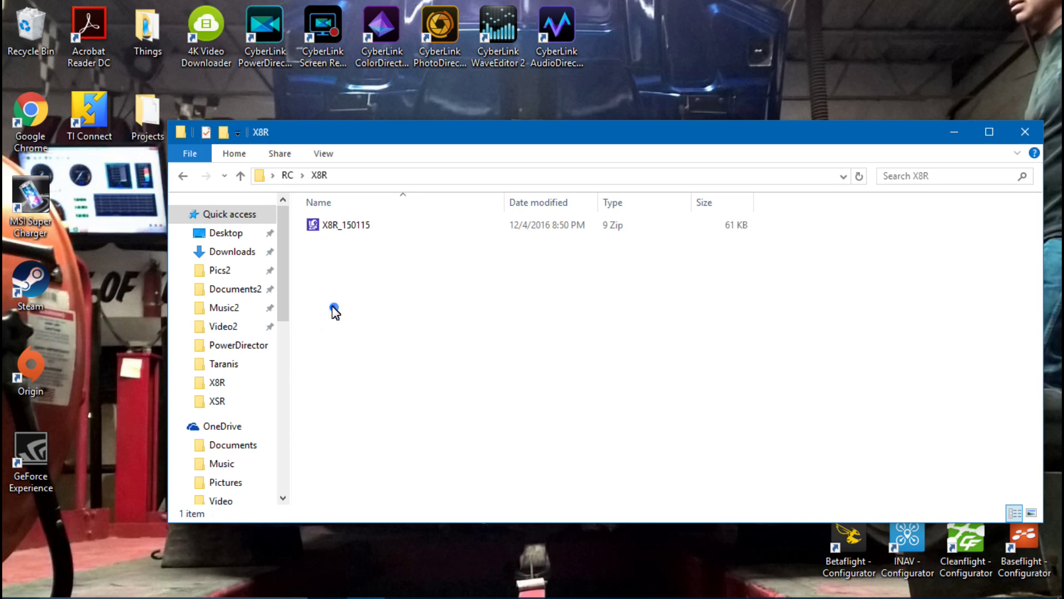
{"action": "right_click", "coordinate": [345, 235]}
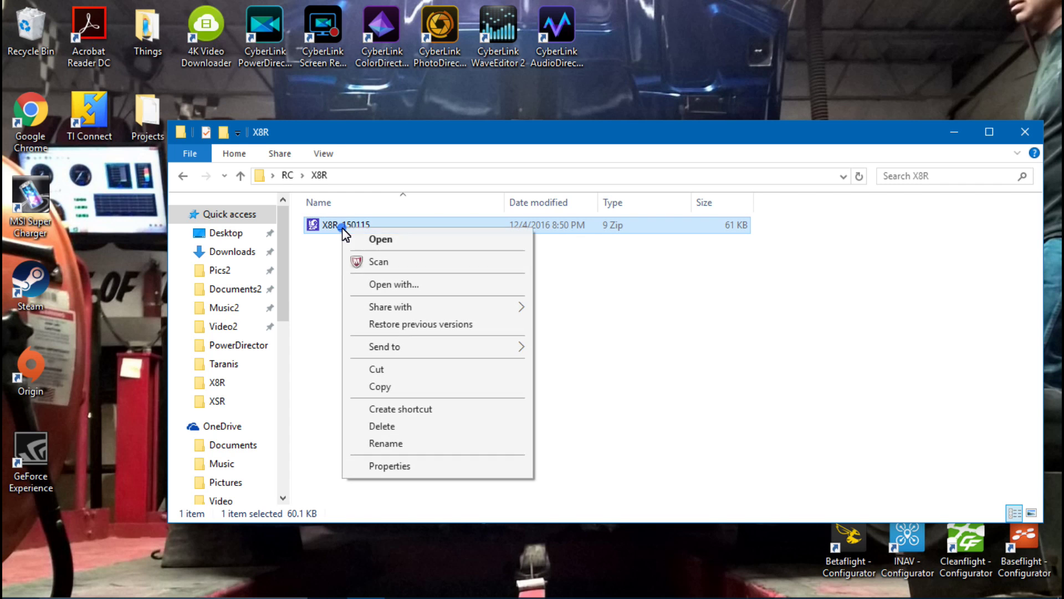
{"action": "left_click", "coordinate": [389, 286]}
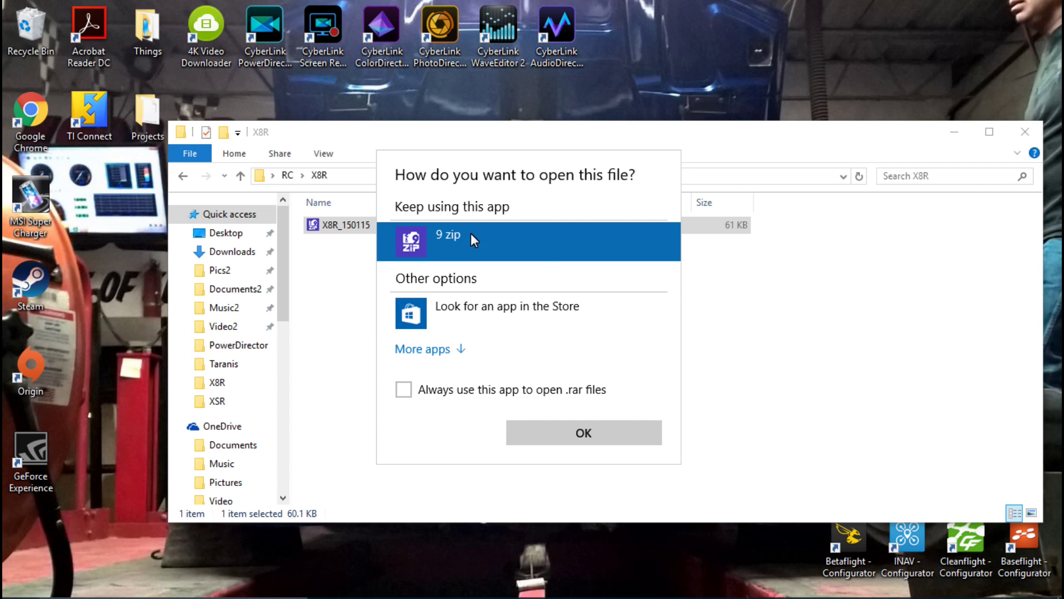
- Extract X8R_150115.rar with 9 zip into the X8R folder, then close both windows
{"action": "left_click", "coordinate": [587, 430]}
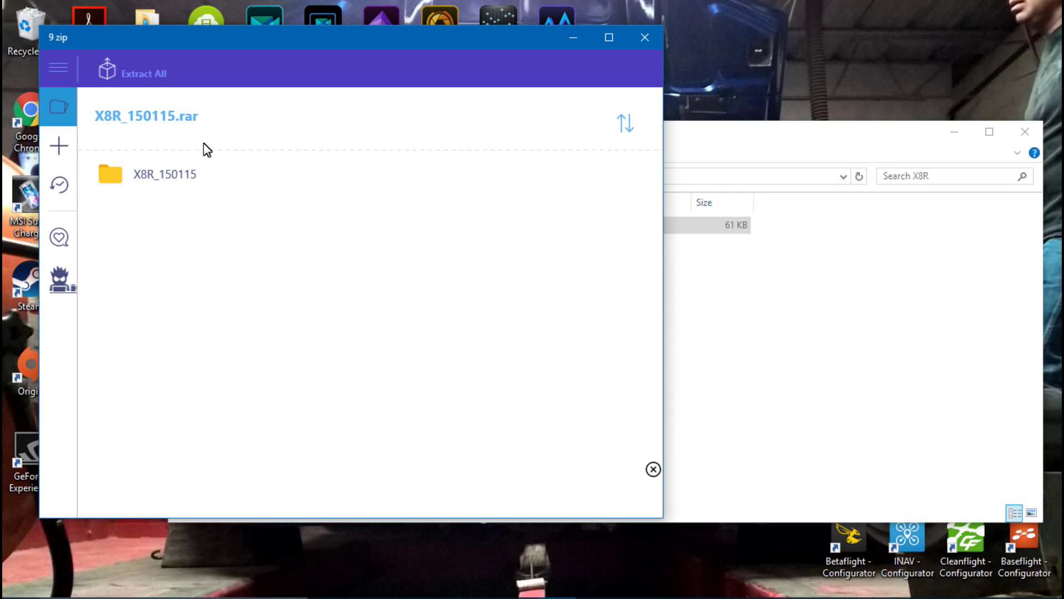
{"action": "left_click", "coordinate": [142, 74]}
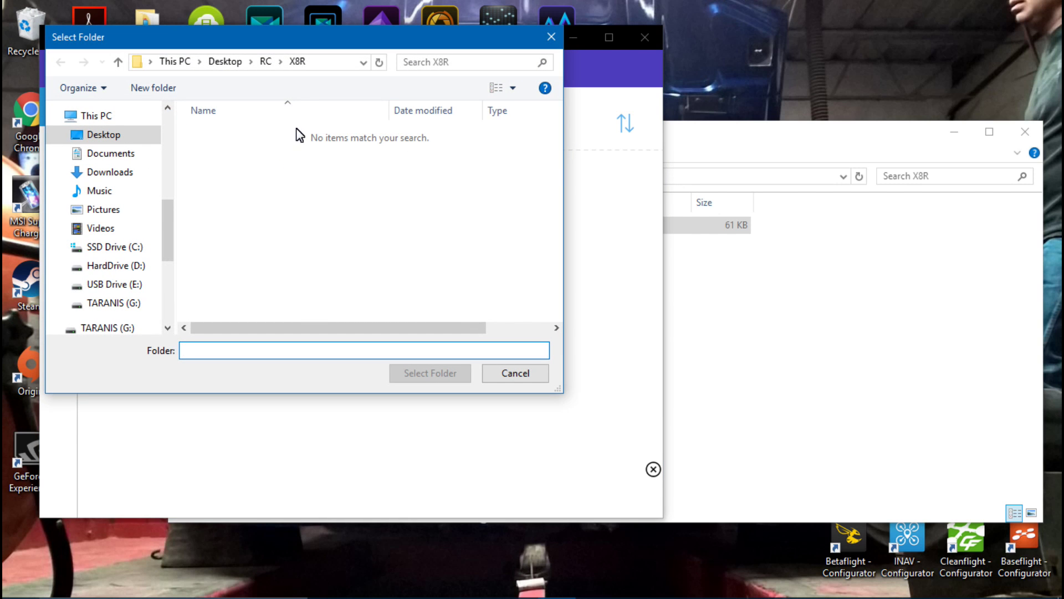
{"action": "left_click", "coordinate": [298, 61]}
{"action": "left_click", "coordinate": [431, 377]}
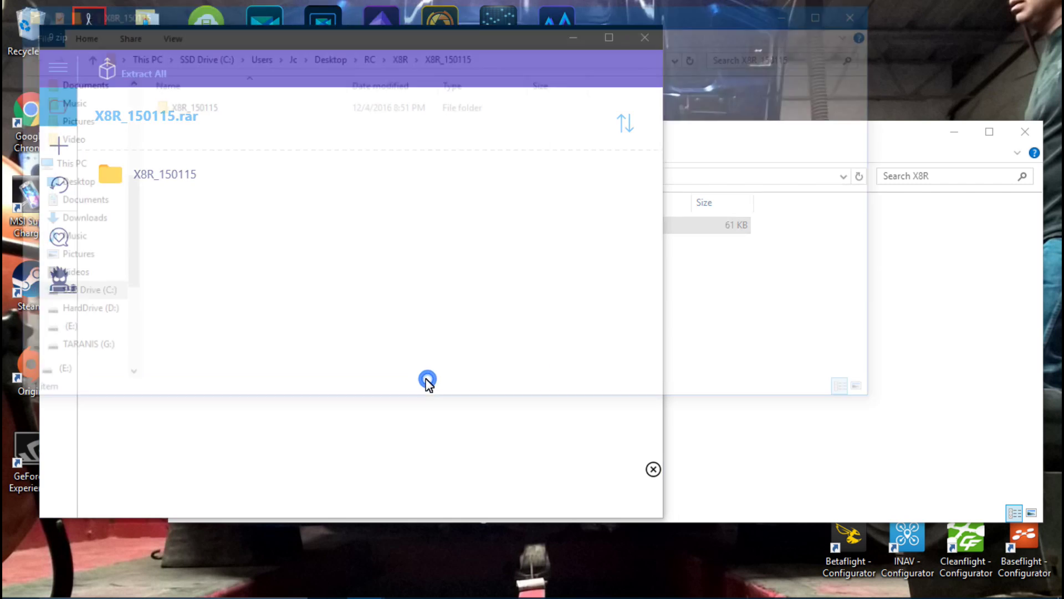
{"action": "left_click", "coordinate": [866, 12]}
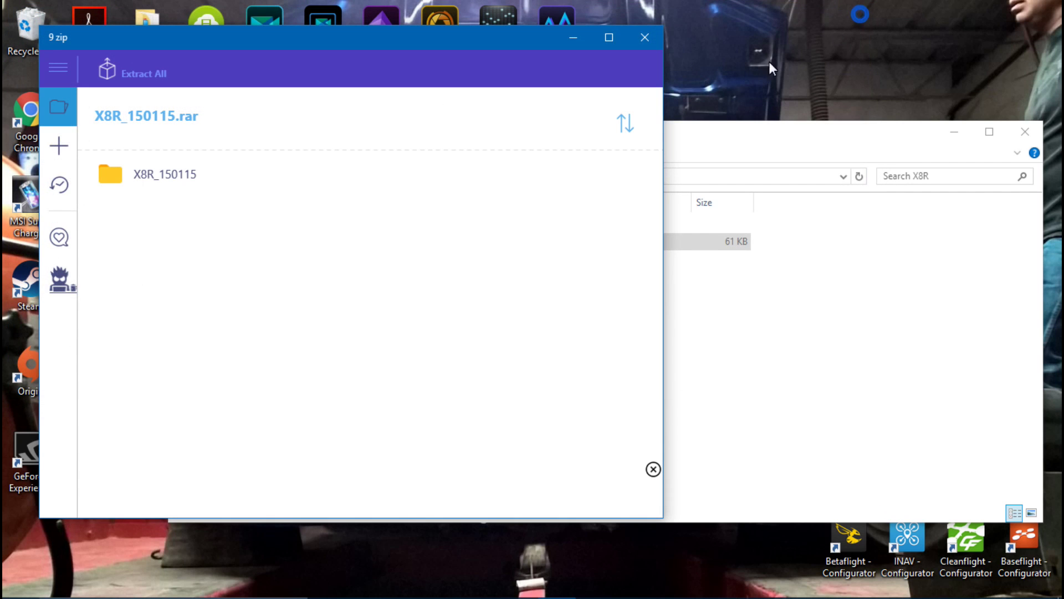
{"action": "left_click", "coordinate": [647, 37]}
- Delete the X8R_150115.rar archive from the X8R folder
{"action": "left_click", "coordinate": [499, 274]}
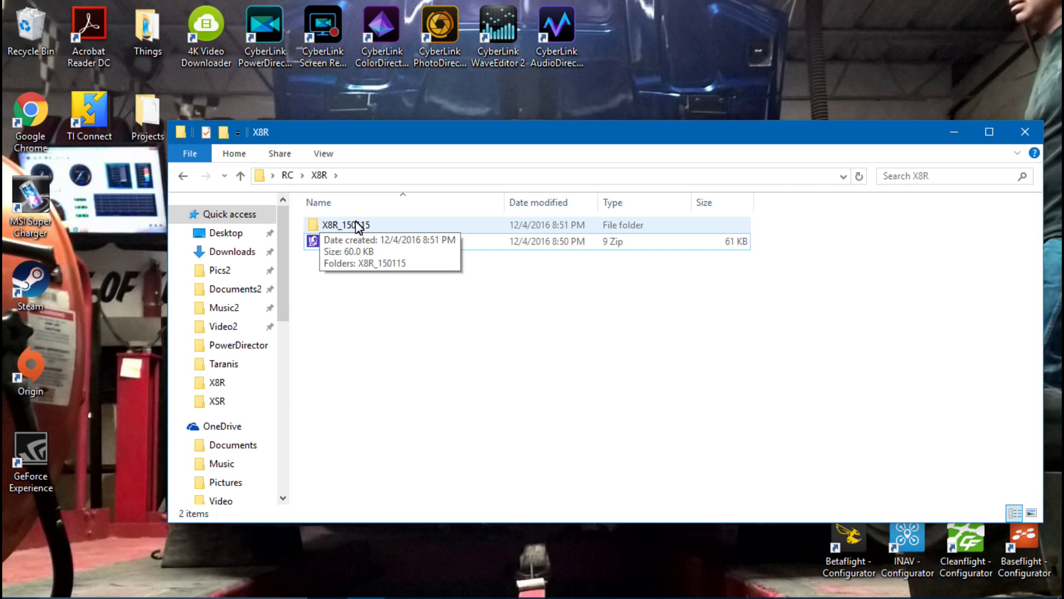
{"action": "left_click", "coordinate": [339, 249]}
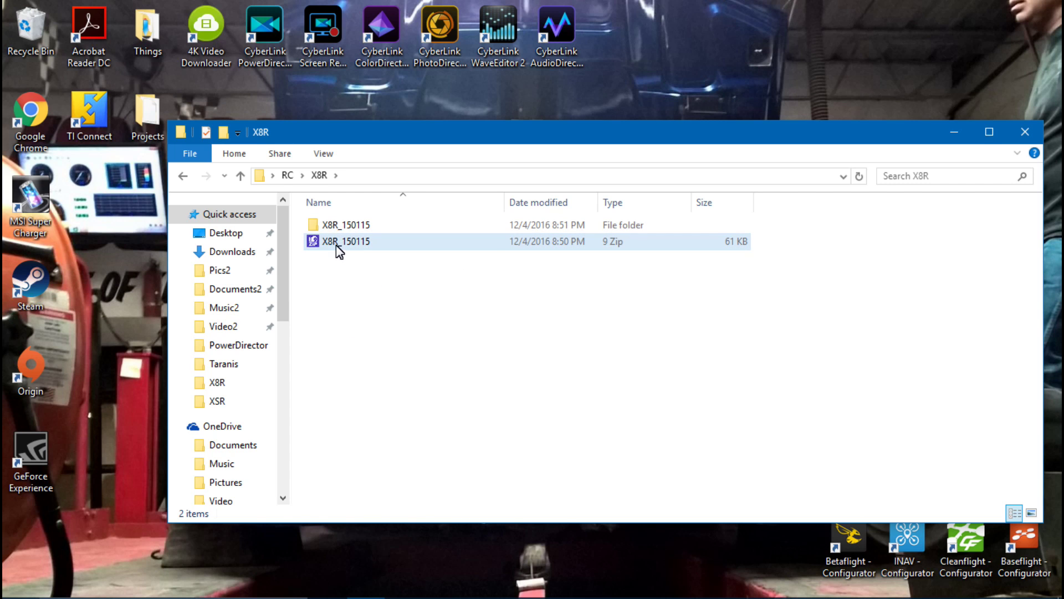
{"action": "right_click", "coordinate": [336, 244]}
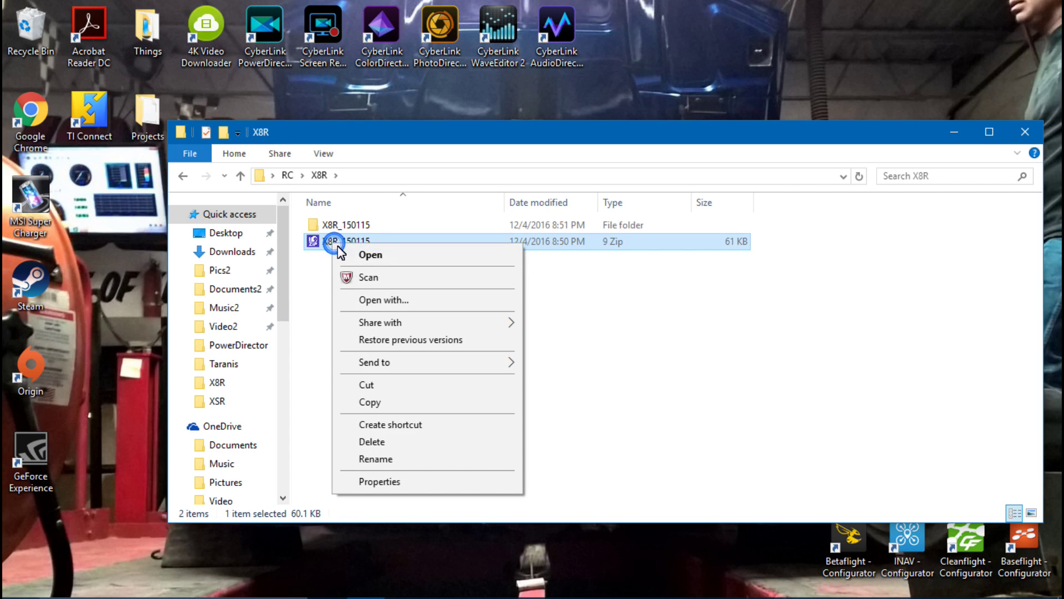
{"action": "left_click", "coordinate": [379, 442]}
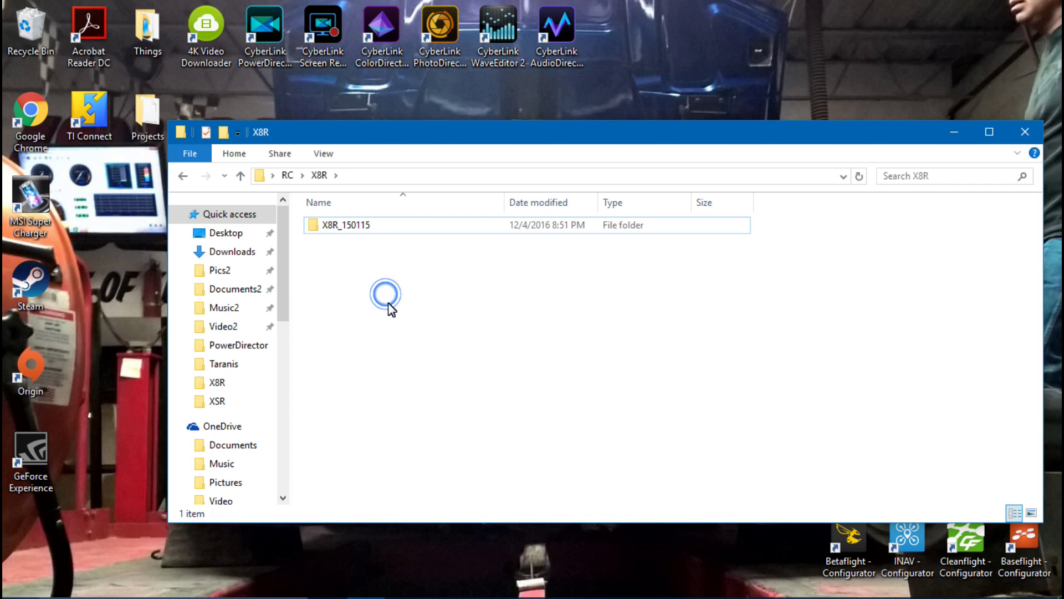
- Copy X8R_150115.frk from the nested X8R_150115\X8R_150115 folder
{"action": "left_click", "coordinate": [350, 226]}
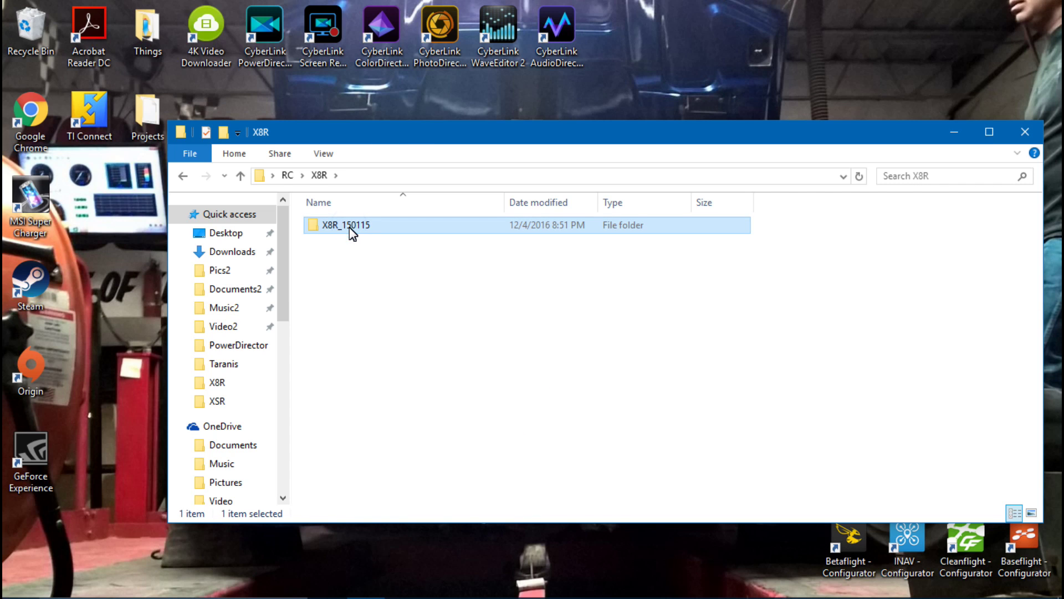
{"action": "double_click", "coordinate": [350, 227]}
{"action": "double_click", "coordinate": [351, 229]}
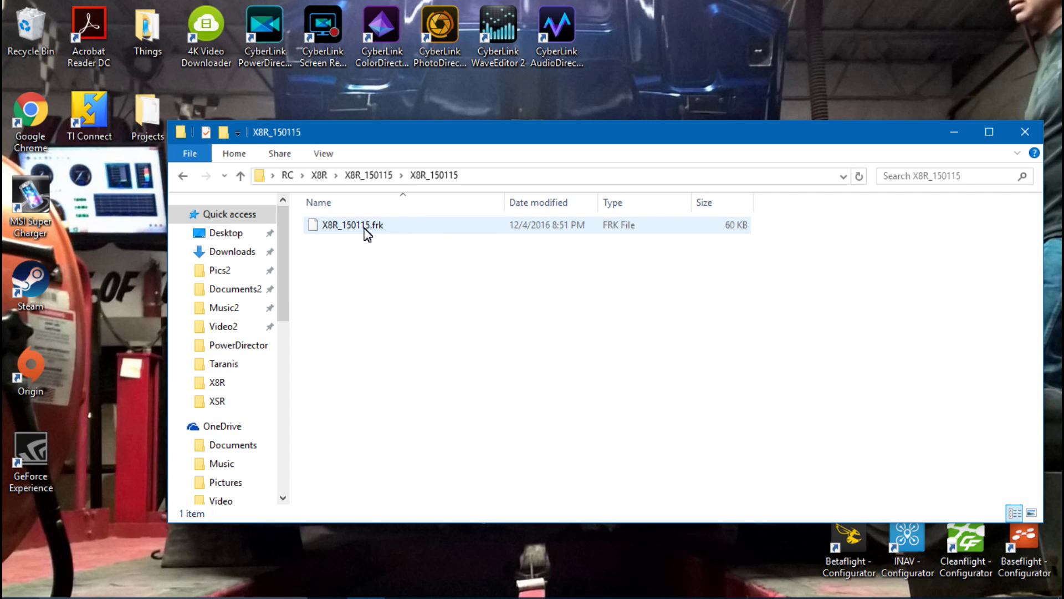
{"action": "right_click", "coordinate": [342, 230]}
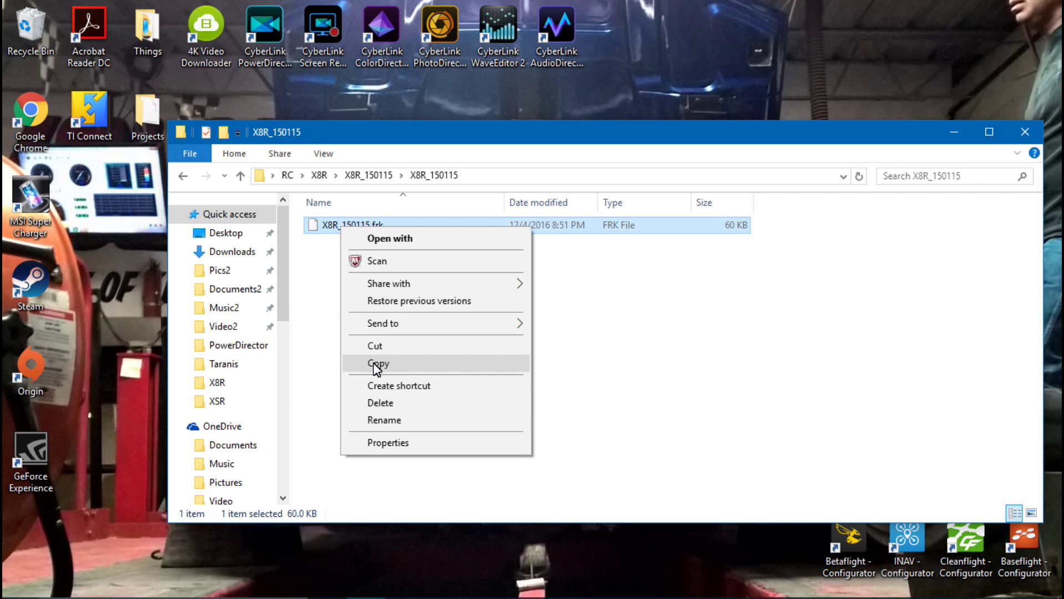
{"action": "left_click", "coordinate": [374, 363]}
{"action": "scroll", "coordinate": [253, 316], "scroll_direction": "down", "scroll_amount": 3}
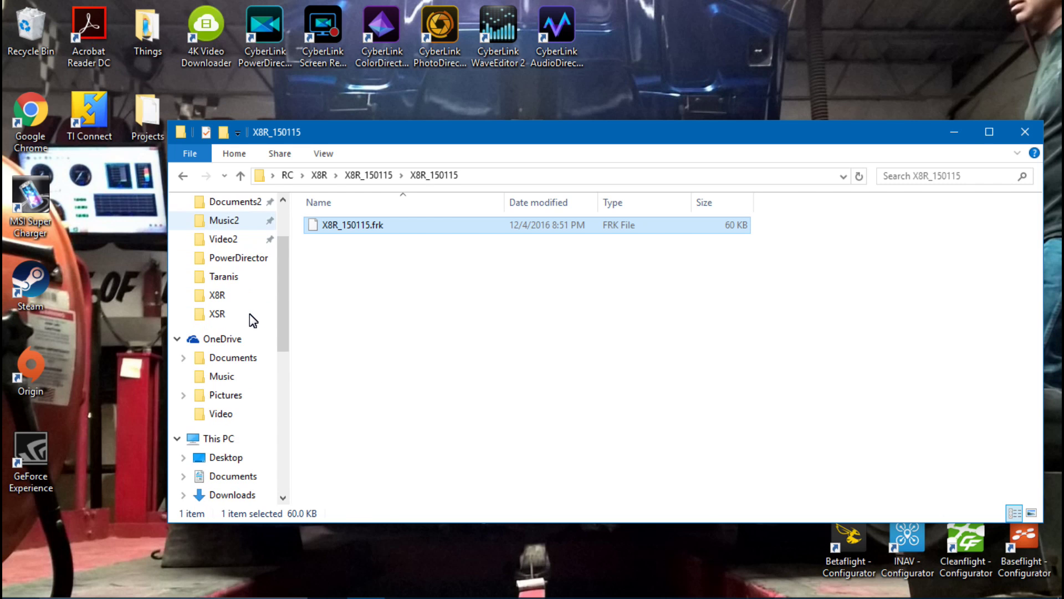
{"action": "scroll", "coordinate": [253, 321], "scroll_direction": "down", "scroll_amount": 1}
{"action": "scroll", "coordinate": [253, 320], "scroll_direction": "down", "scroll_amount": 4}
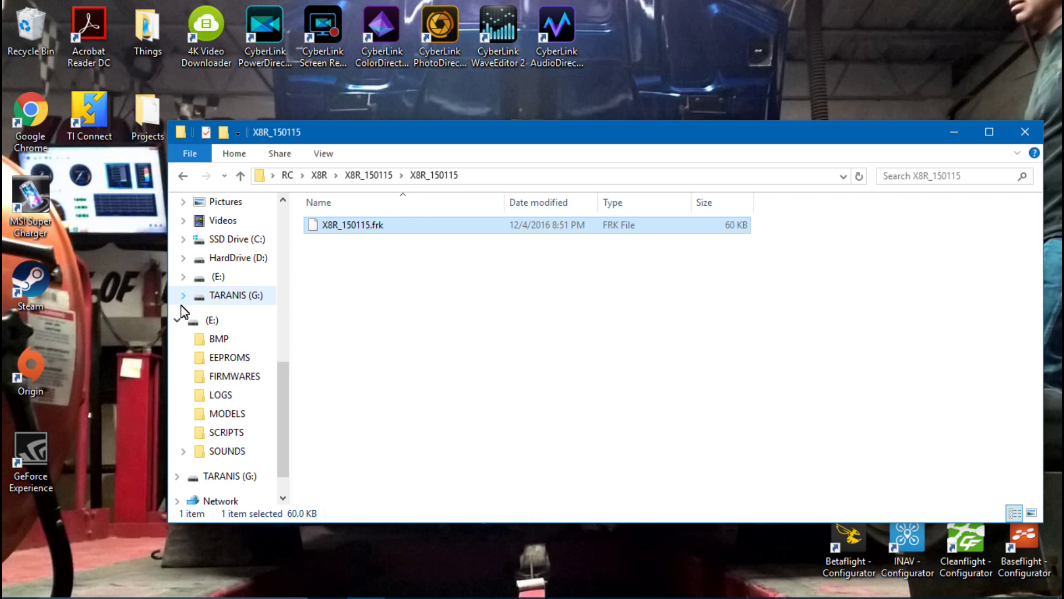
- Create a new folder named X8R inside the SD card's E:\FIRMWARES folder
{"action": "left_click", "coordinate": [214, 321]}
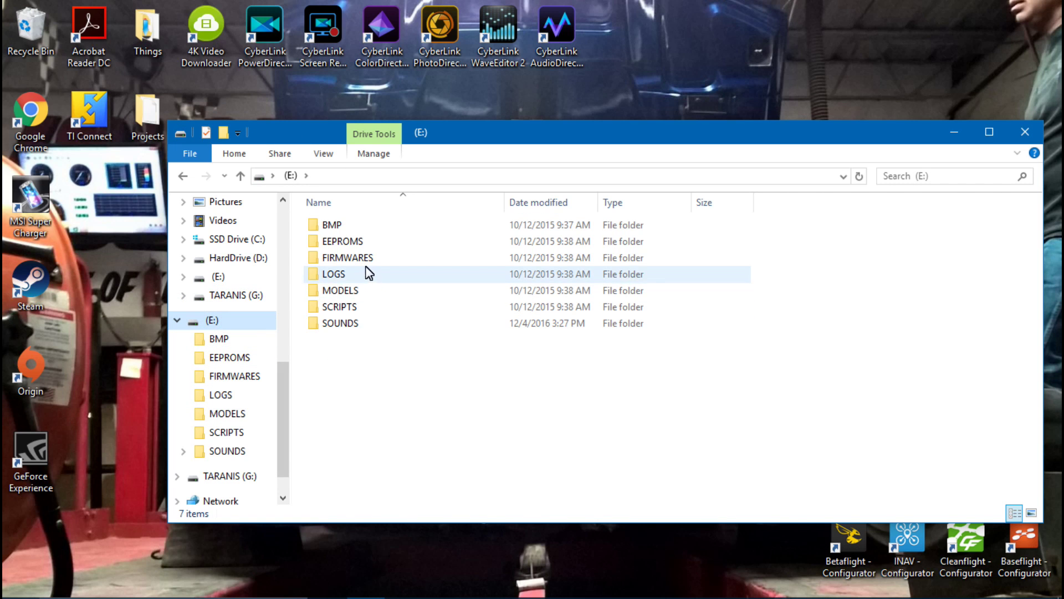
{"action": "double_click", "coordinate": [359, 259]}
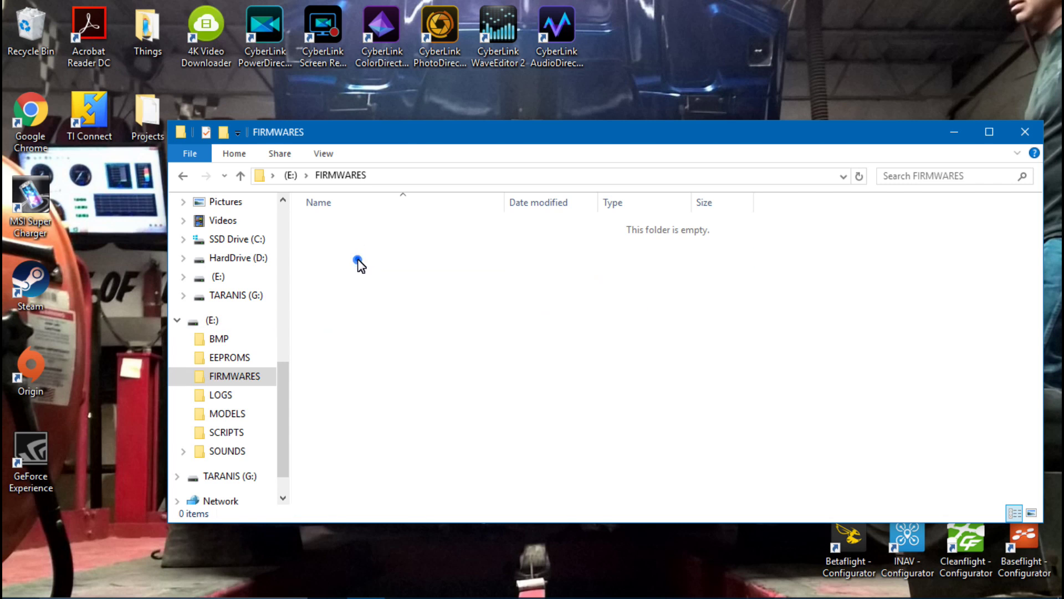
{"action": "right_click", "coordinate": [372, 284]}
{"action": "mouse_move", "coordinate": [416, 474]}
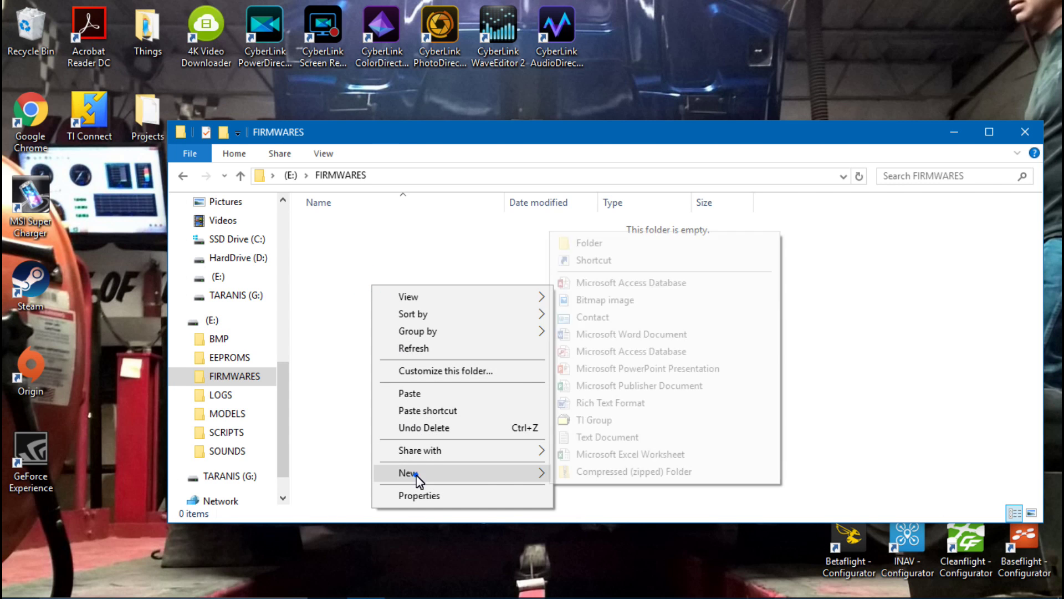
{"action": "left_click", "coordinate": [601, 244]}
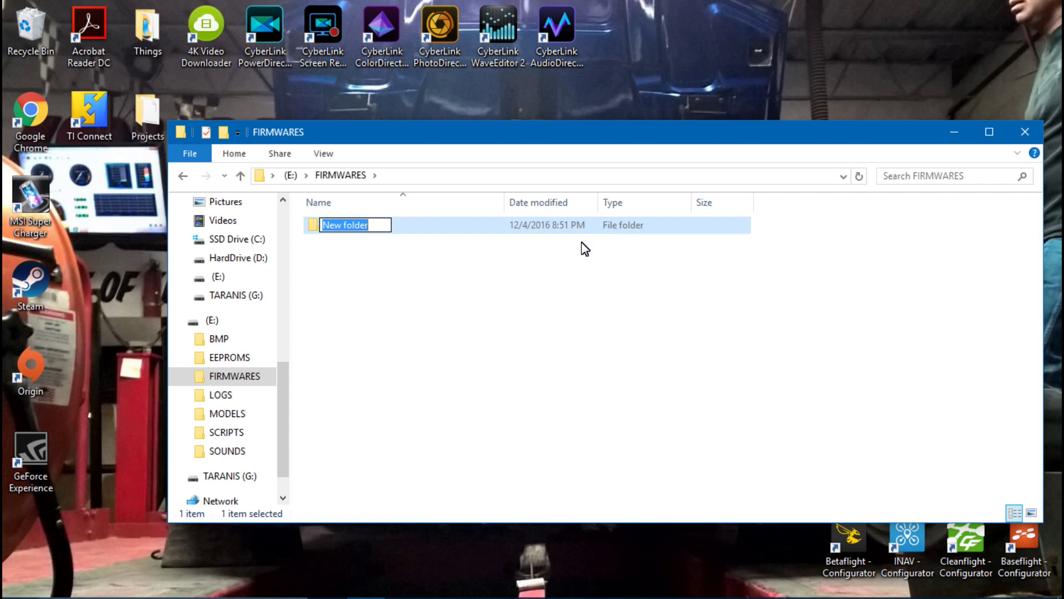
{"action": "type", "text": "X8R"}
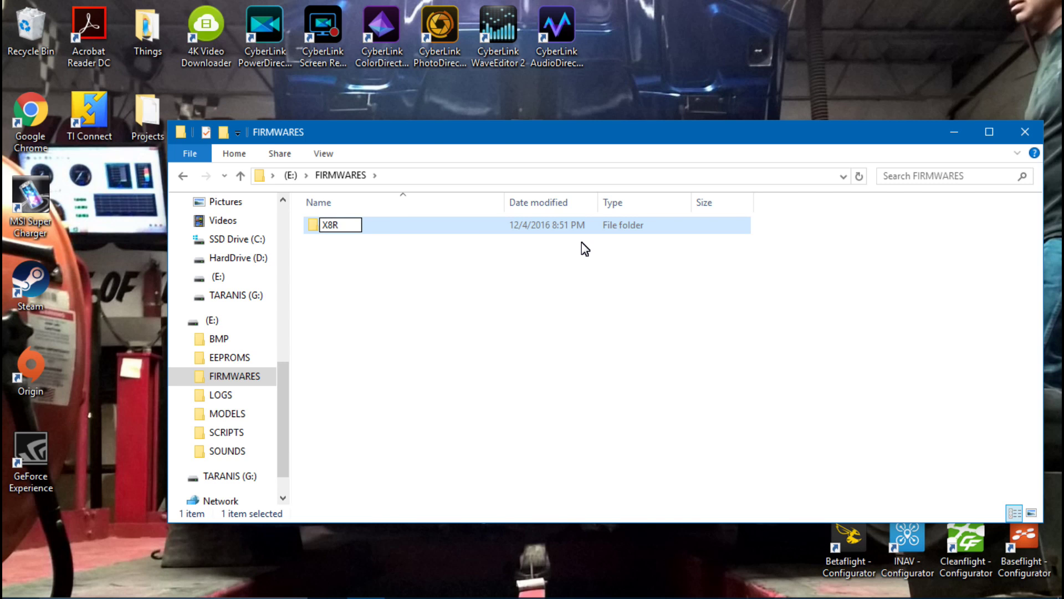
{"action": "key", "text": "Return"}
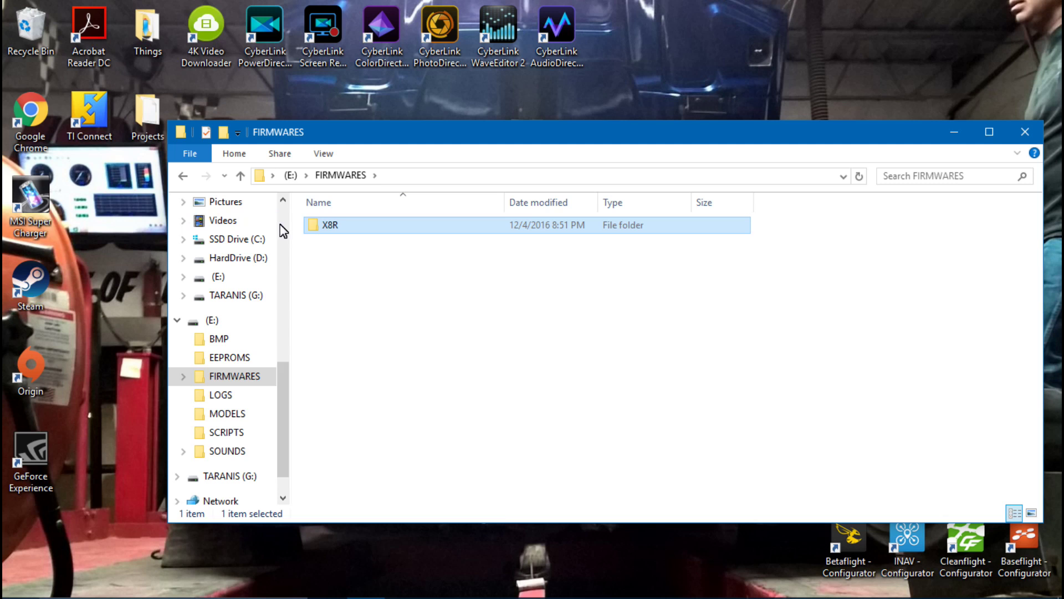
- Paste X8R_150115.frk into E:\FIRMWARES\X8R and close the window
{"action": "double_click", "coordinate": [336, 235]}
{"action": "right_click", "coordinate": [389, 287]}
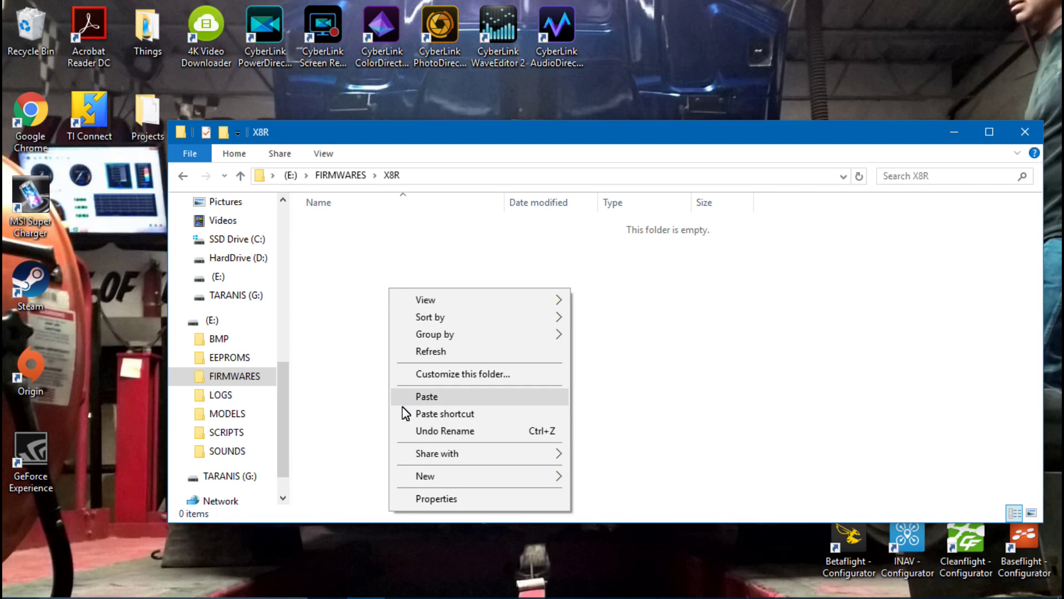
{"action": "left_click", "coordinate": [425, 397]}
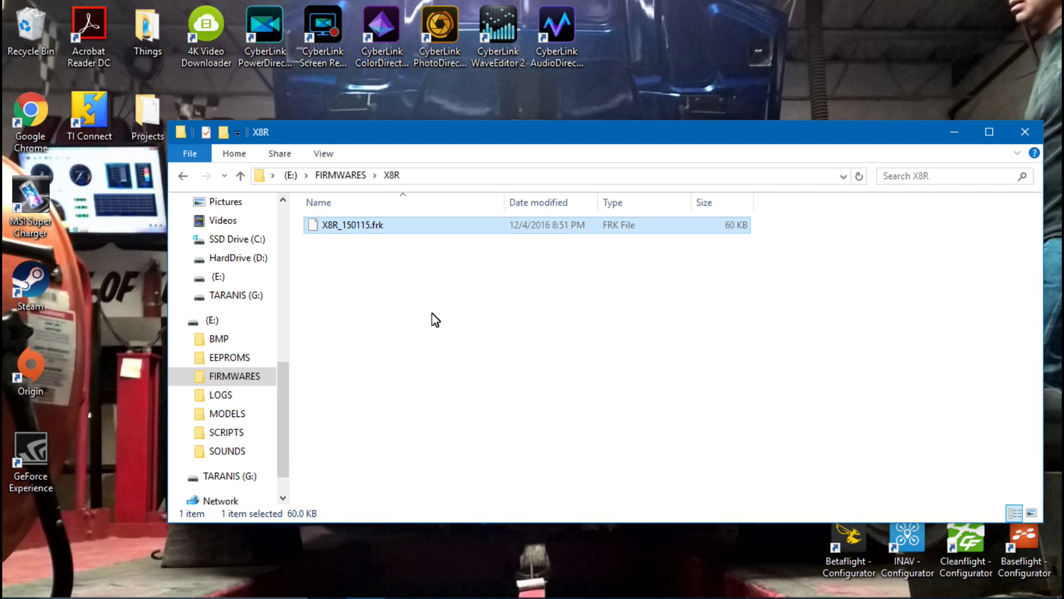
{"action": "left_click", "coordinate": [454, 322]}
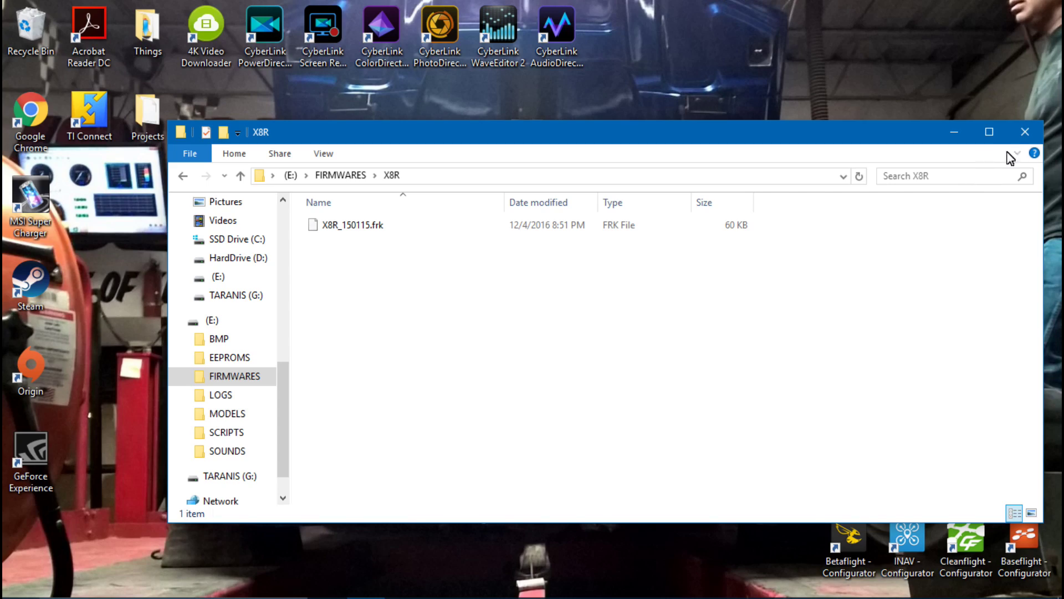
{"action": "left_click", "coordinate": [1025, 133]}
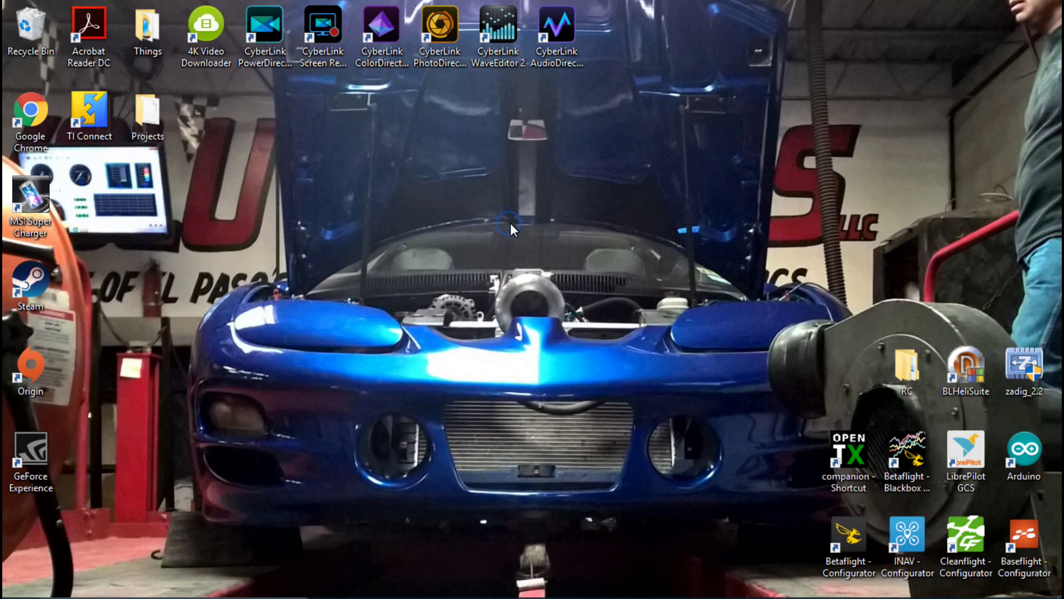